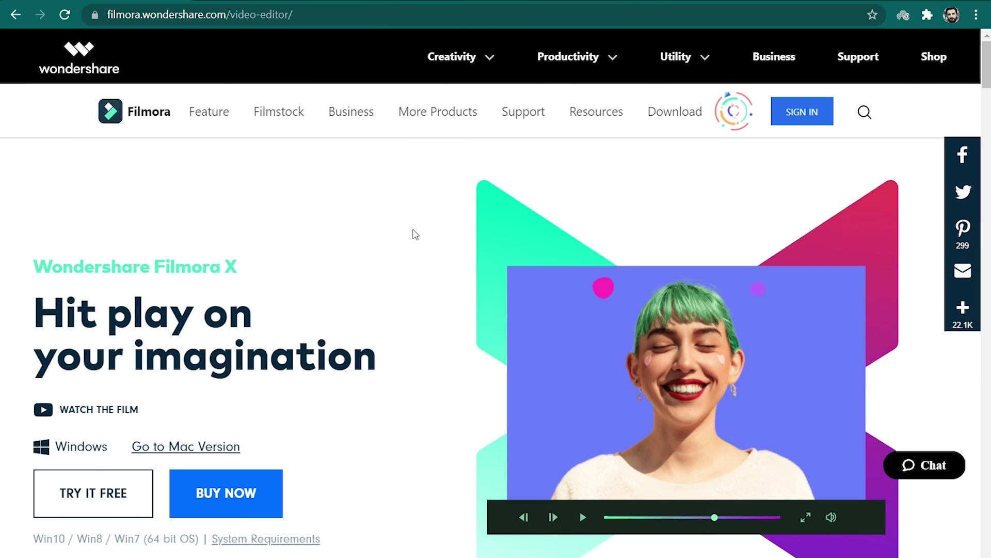
Step: Start downloading the Filmora free-trial installer from the filmora.wondershare.com video-editor page
click(120, 494)
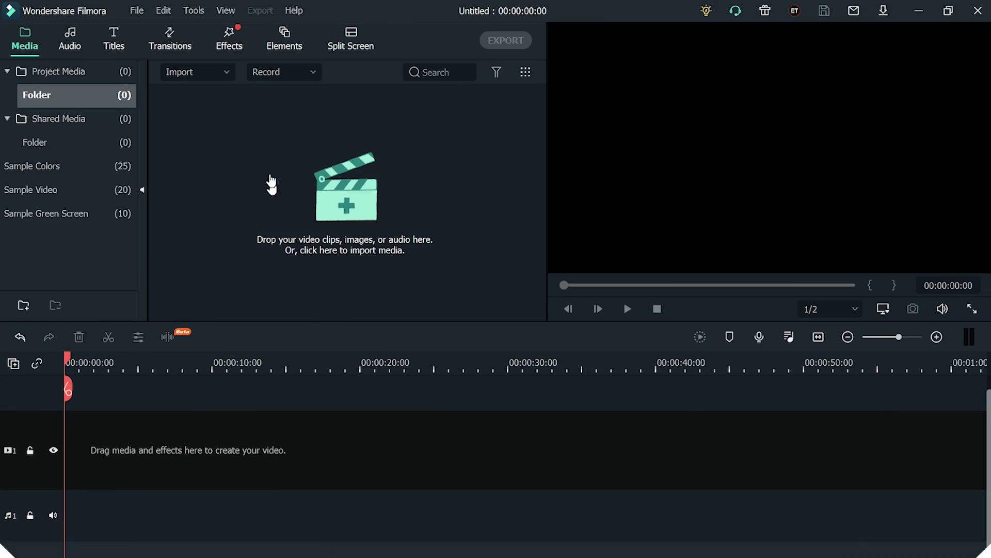
Step: Import the Shot 1 and Shot 2 media files into the project
click(222, 74)
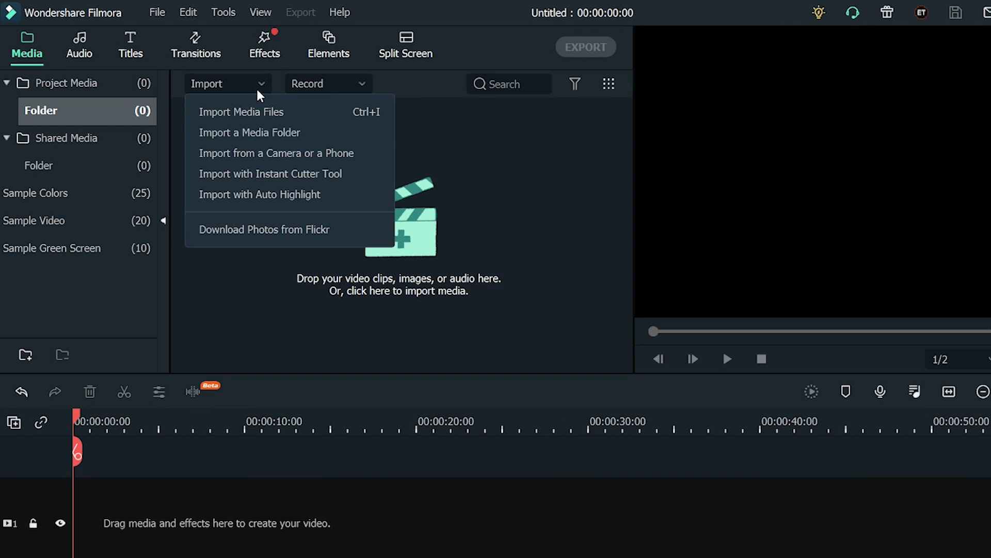
click(298, 112)
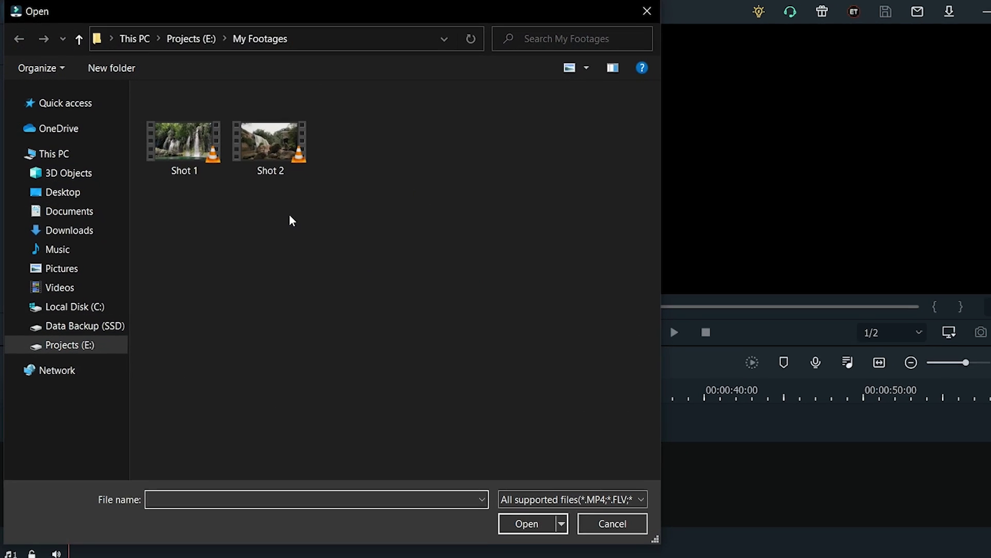
drag(286, 211, 207, 142)
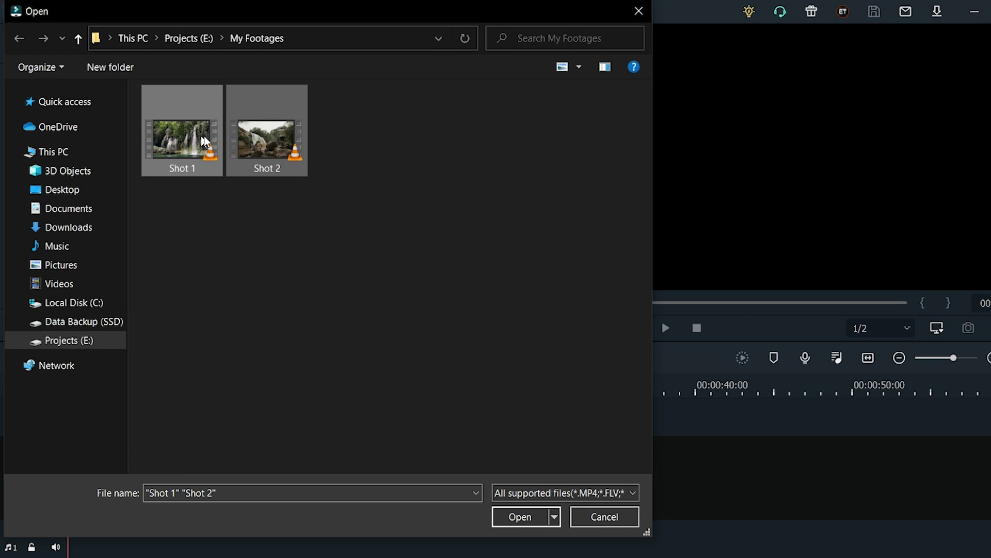
click(520, 517)
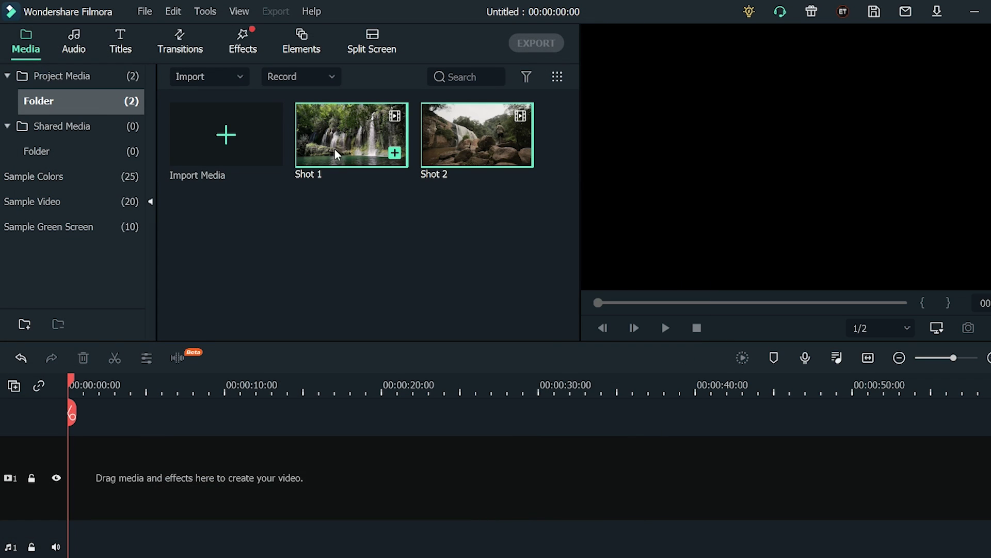
Step: Place both clips on the timeline with Match to Media, then zoom the timeline to fit
drag(76, 478, 76, 478)
click(410, 347)
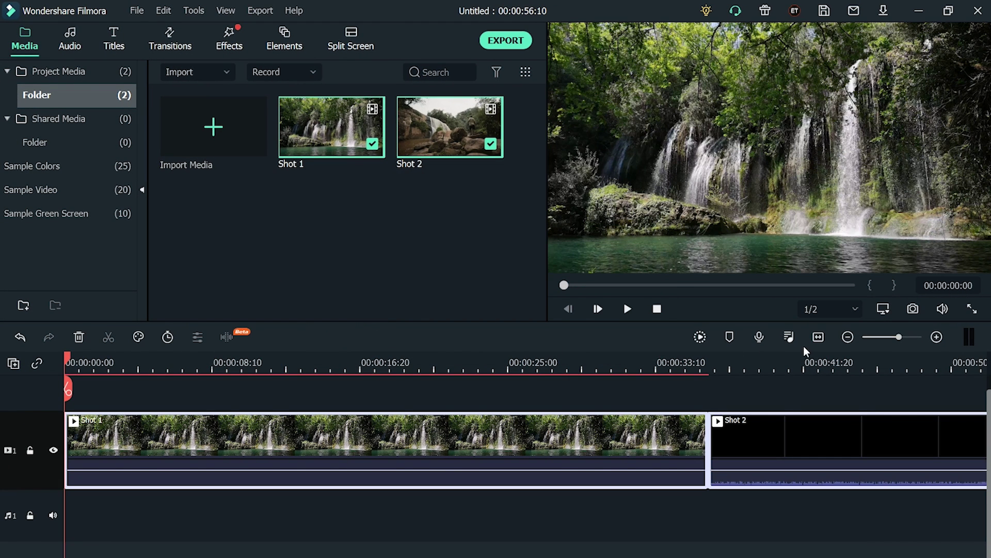
click(816, 341)
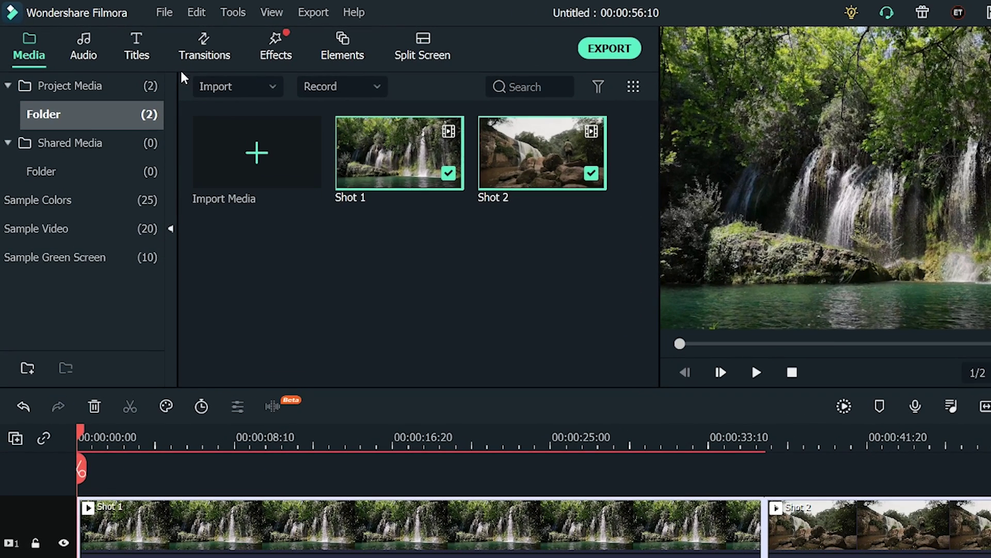
Step: Add the Opener 2 template from Titles > Openers at the start of the video track, before Shot 1
click(150, 61)
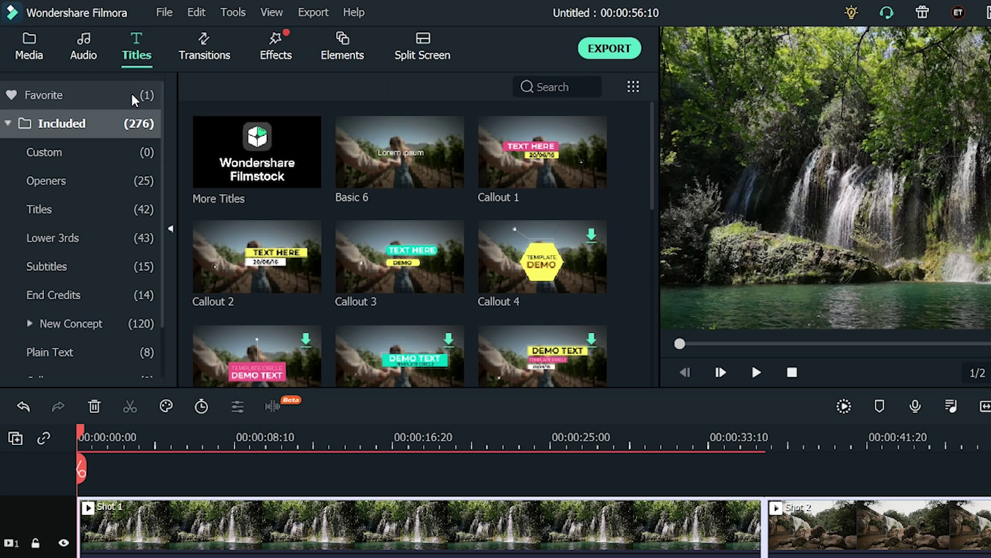
click(110, 186)
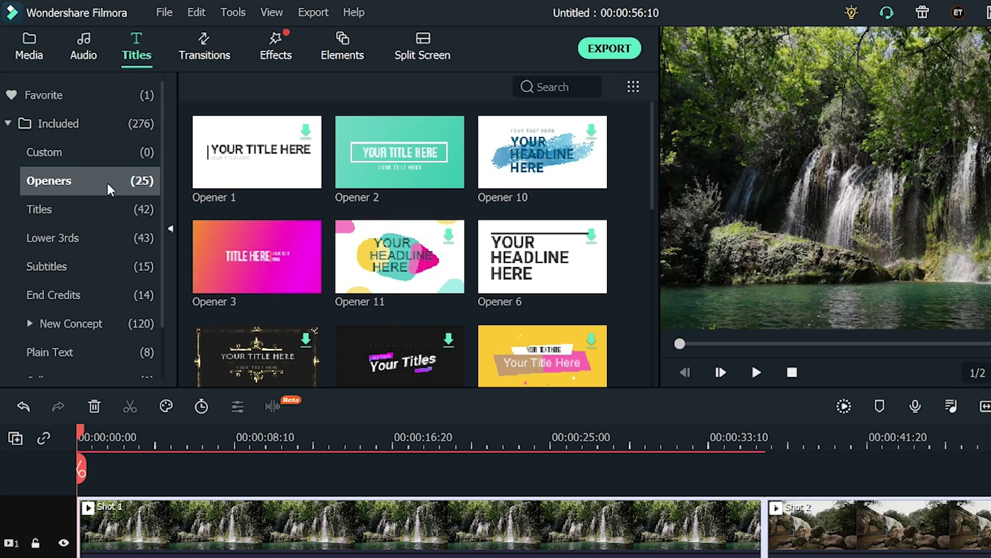
scroll(629, 319, down, 5)
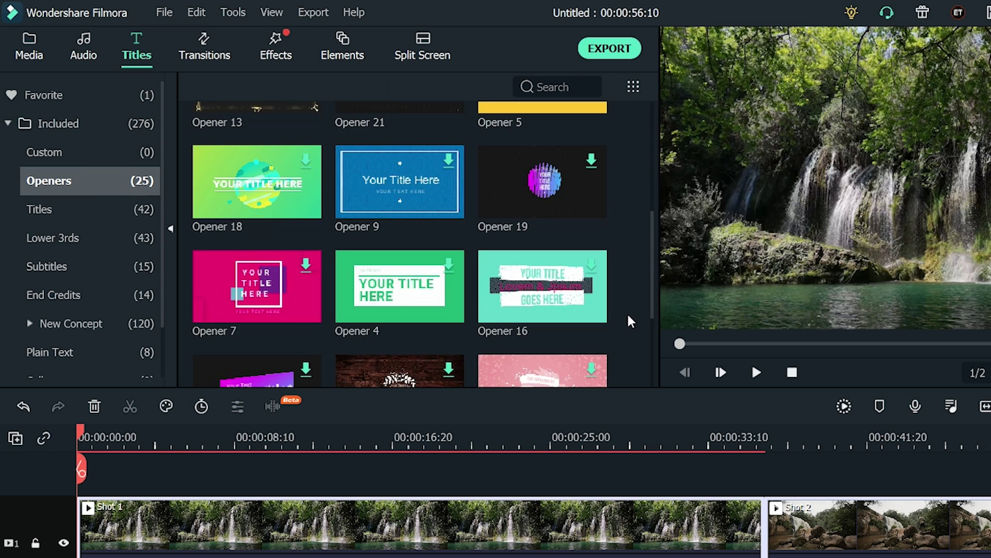
scroll(629, 318, down, 3)
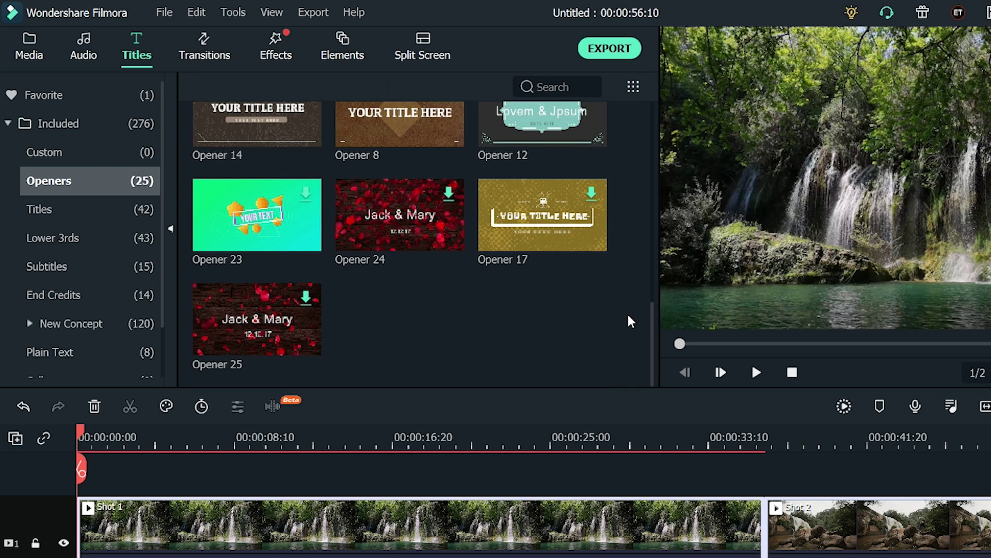
scroll(629, 316, up, 8)
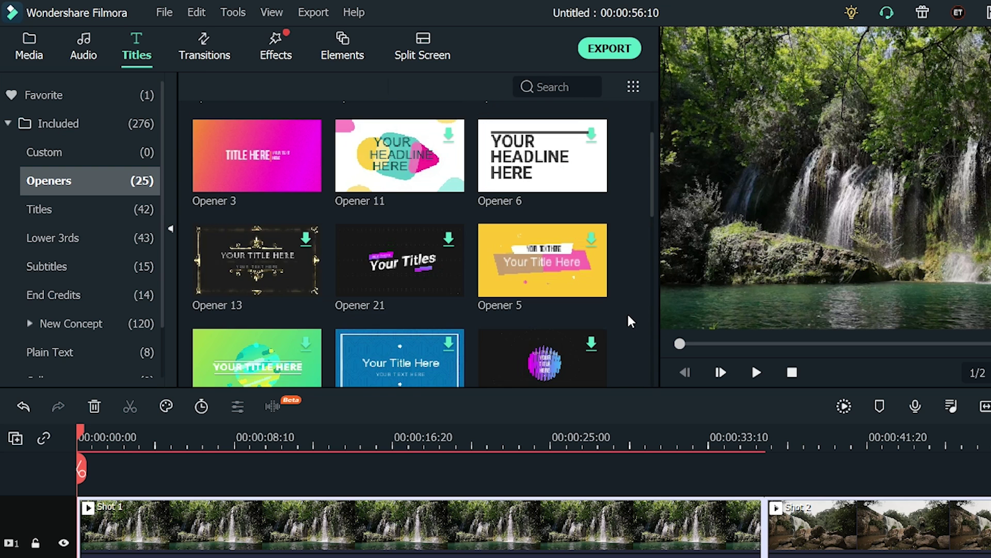
mouse_move(522, 232)
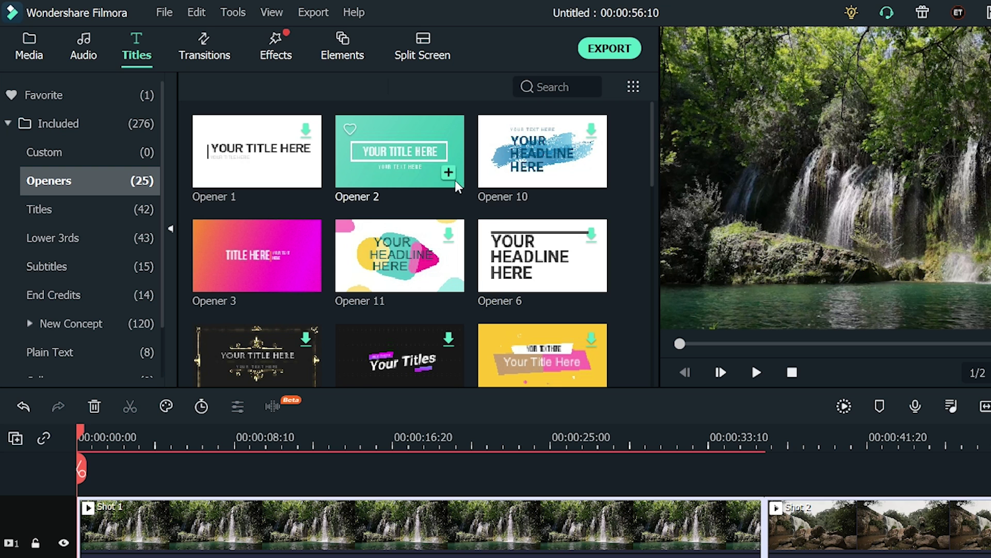
drag(429, 161, 162, 519)
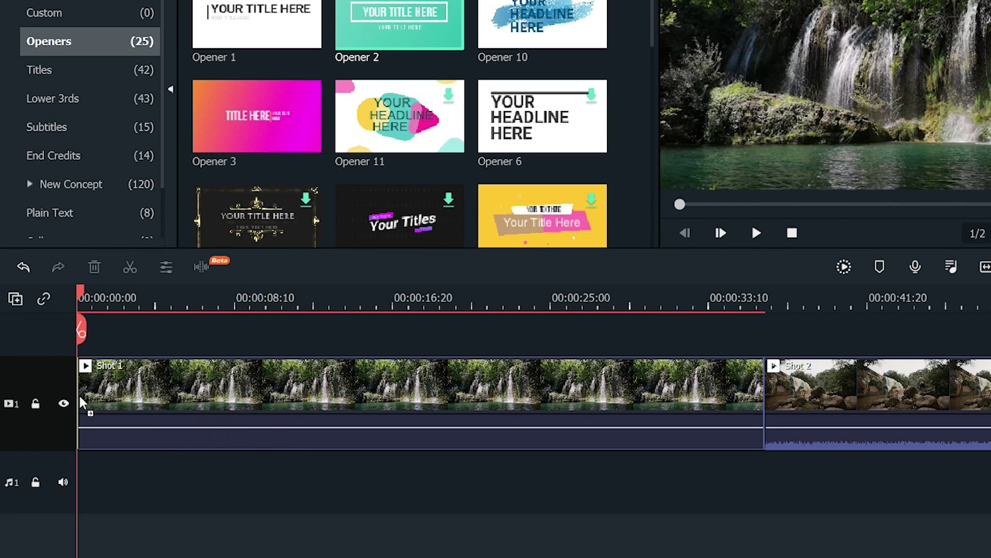
drag(83, 402, 107, 405)
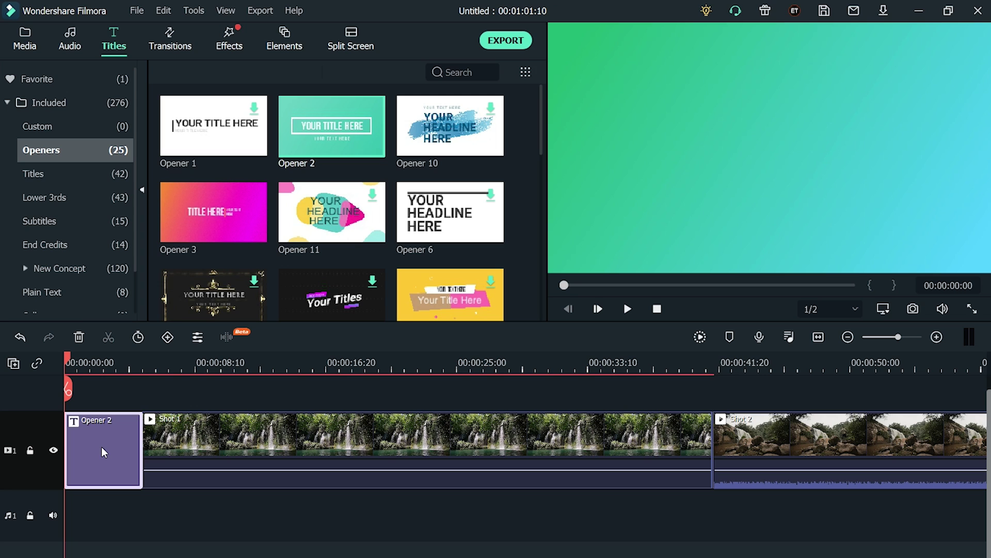
Step: In Opener 2's advanced editor, change the main YOUR TITLE HERE text to WATERFALLS
double_click(103, 451)
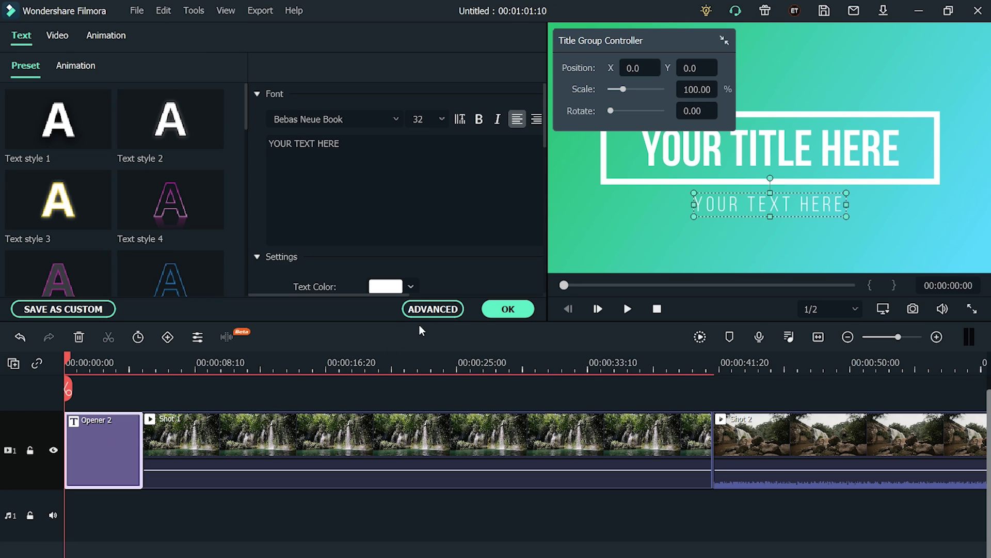
click(429, 310)
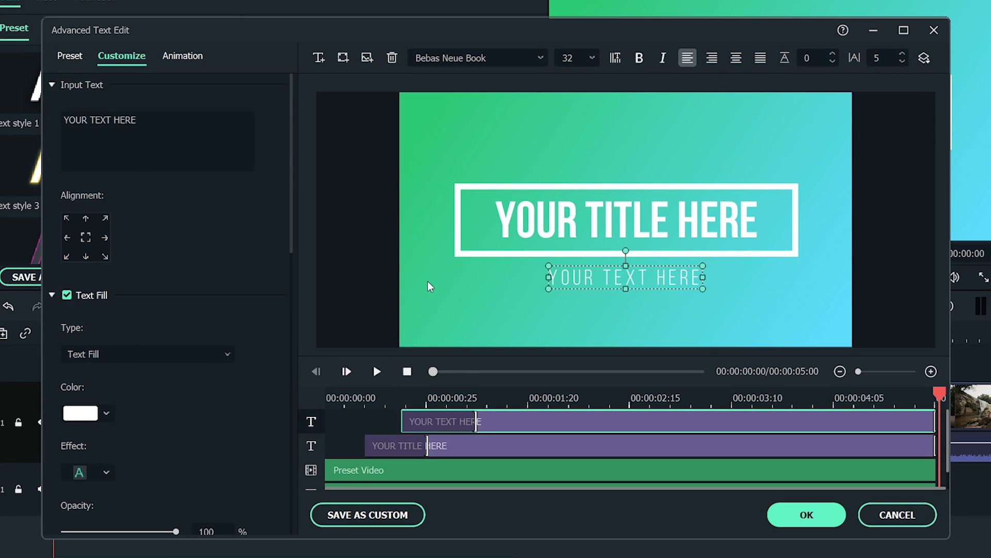
scroll(489, 447, down, 1)
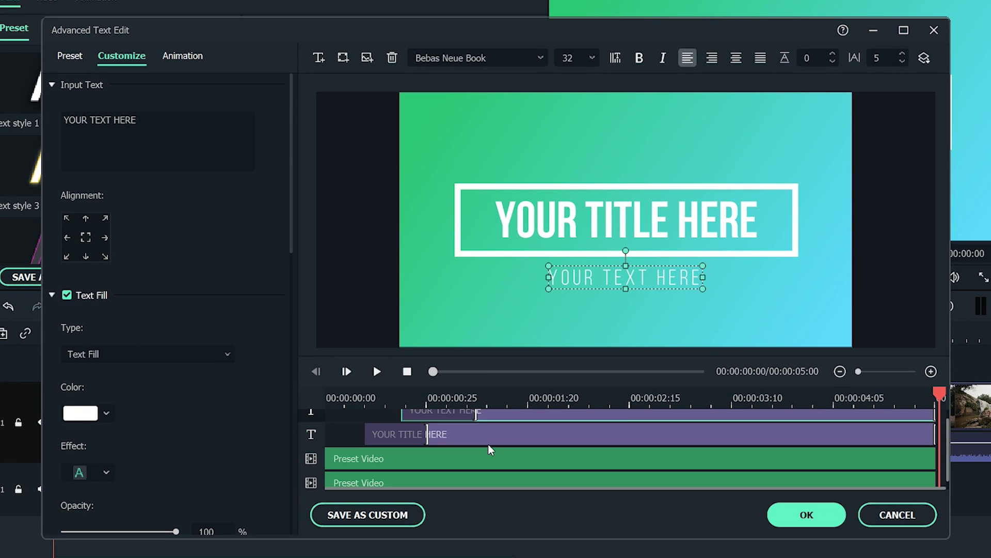
scroll(488, 449, up, 1)
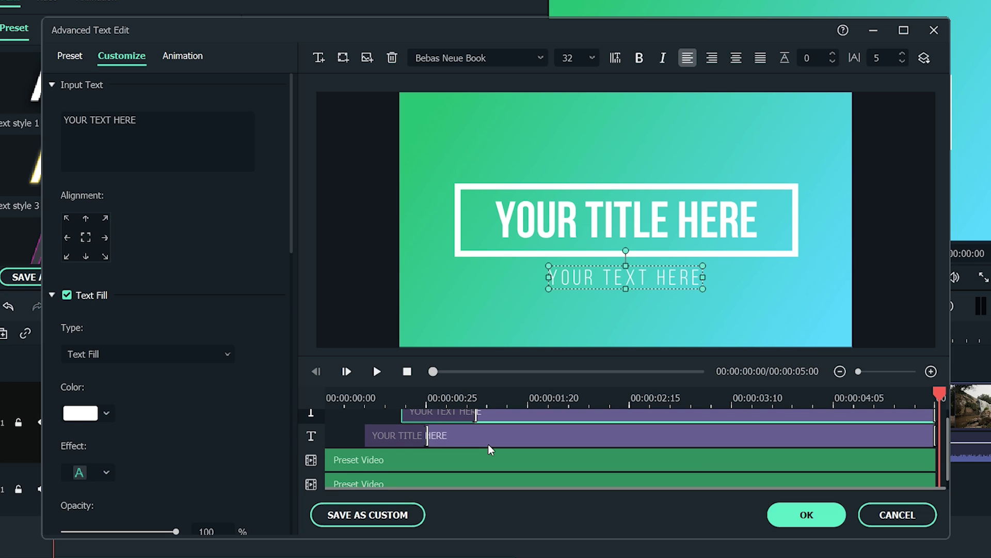
scroll(488, 449, down, 1)
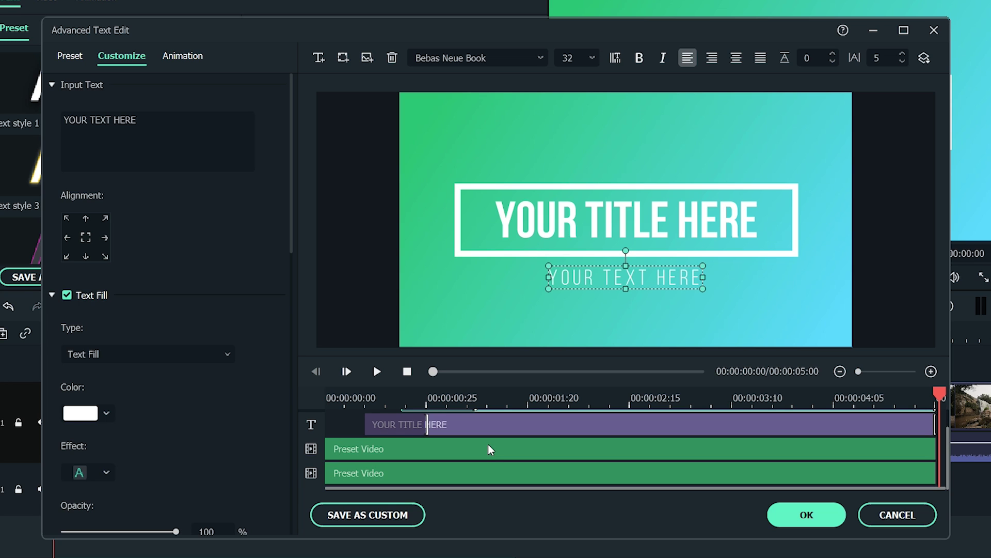
scroll(488, 444, up, 1)
click(179, 135)
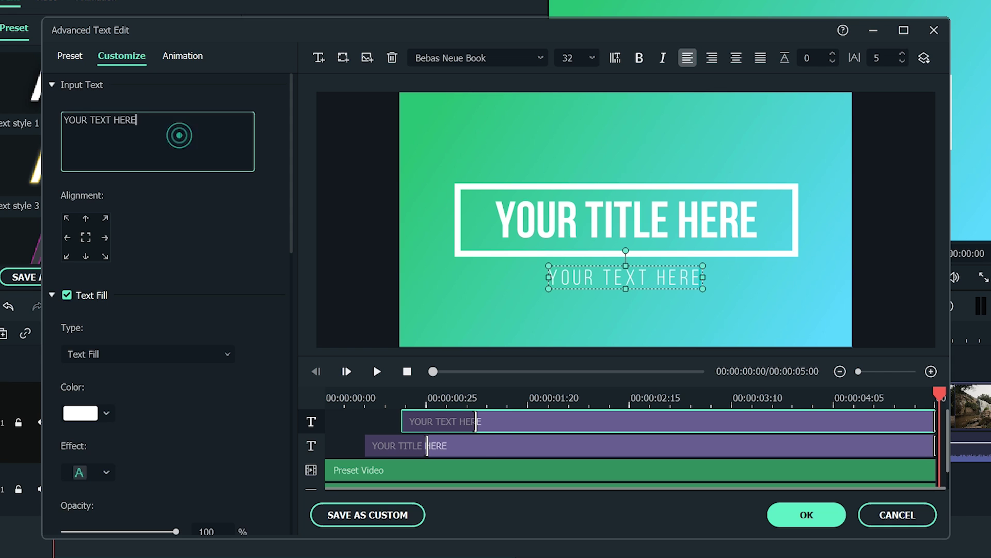
click(448, 448)
text(WATERFALLS)
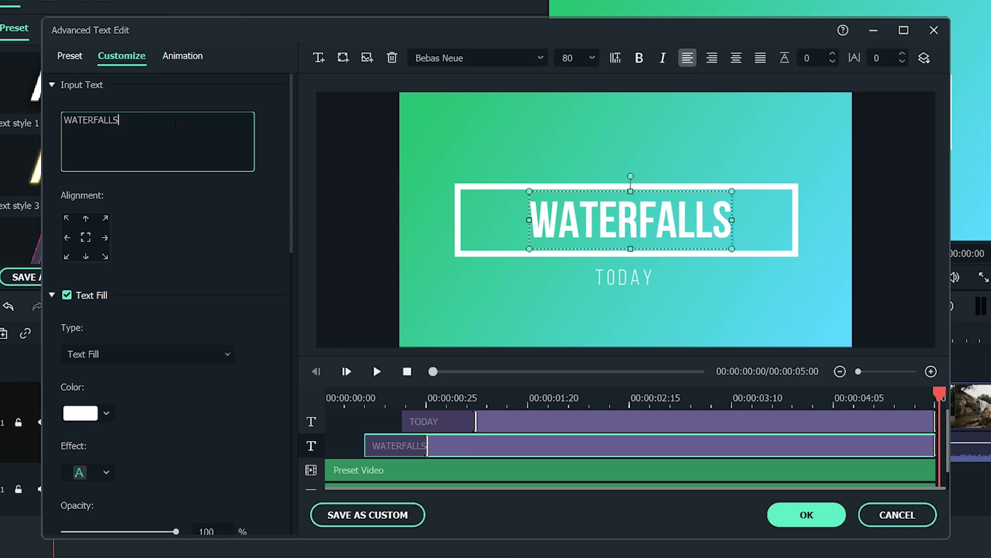
Step: Stretch the WATERFALLS animation to about four seconds, preview it, and apply the changes
click(377, 372)
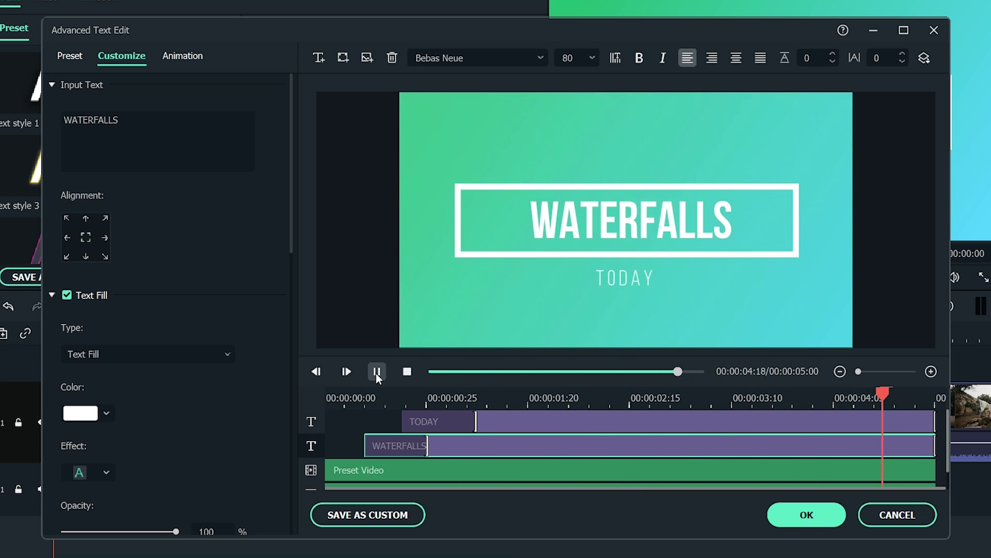
click(407, 372)
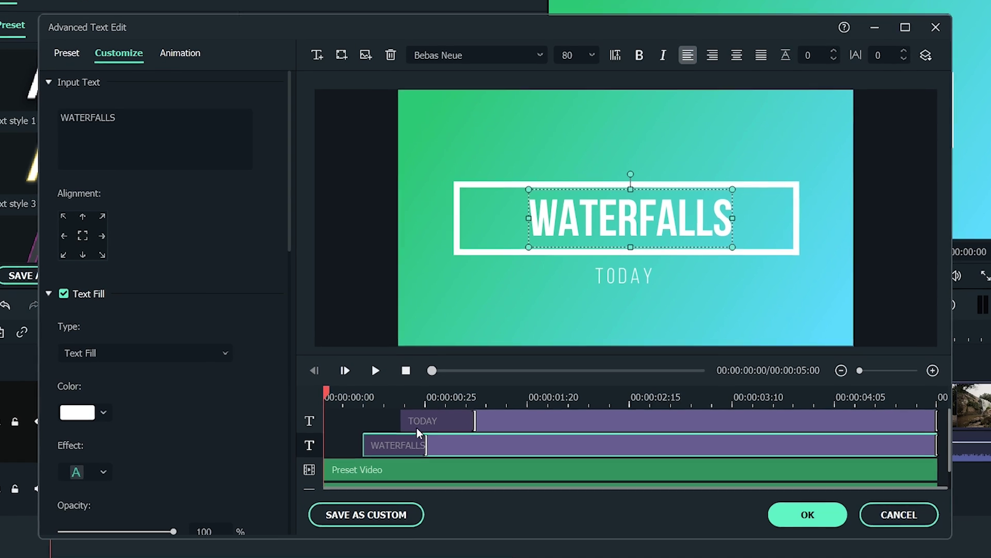
drag(395, 432, 822, 437)
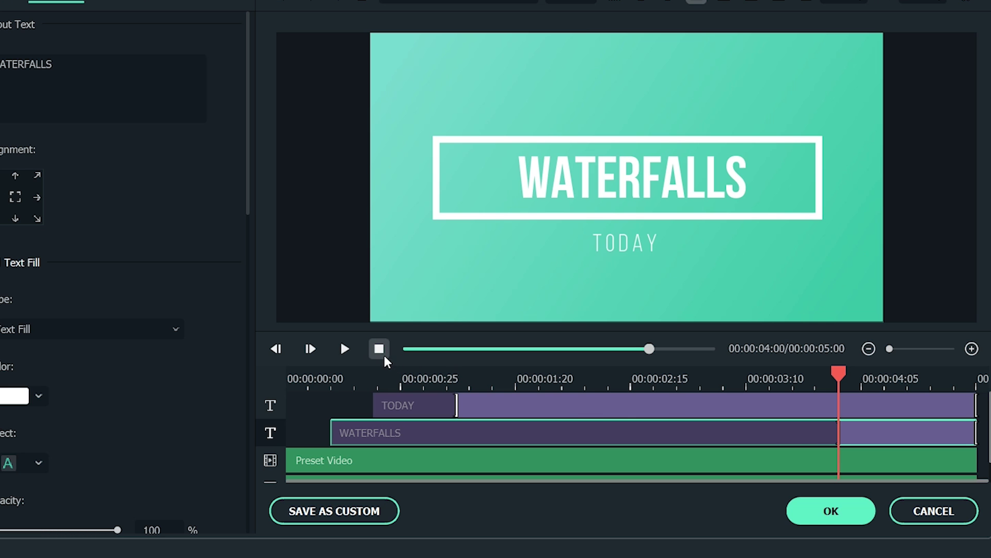
click(377, 352)
click(344, 348)
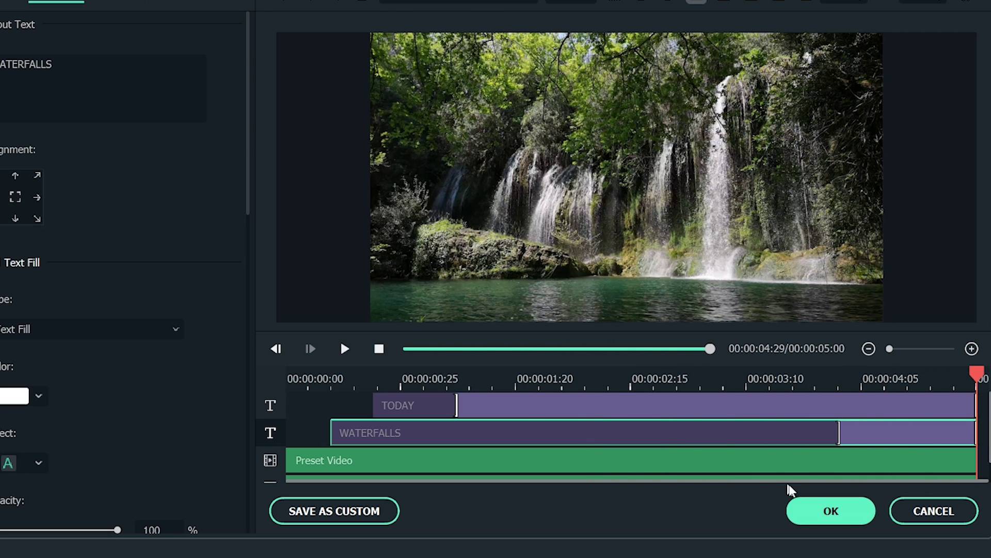
click(826, 508)
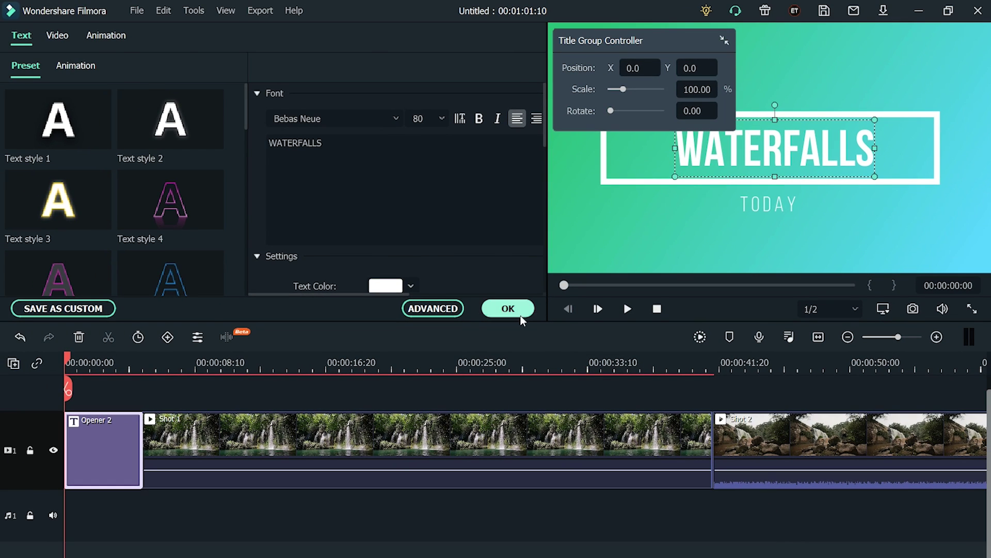
Step: Finish the opener edit and browse the Filmstock title templates
click(519, 314)
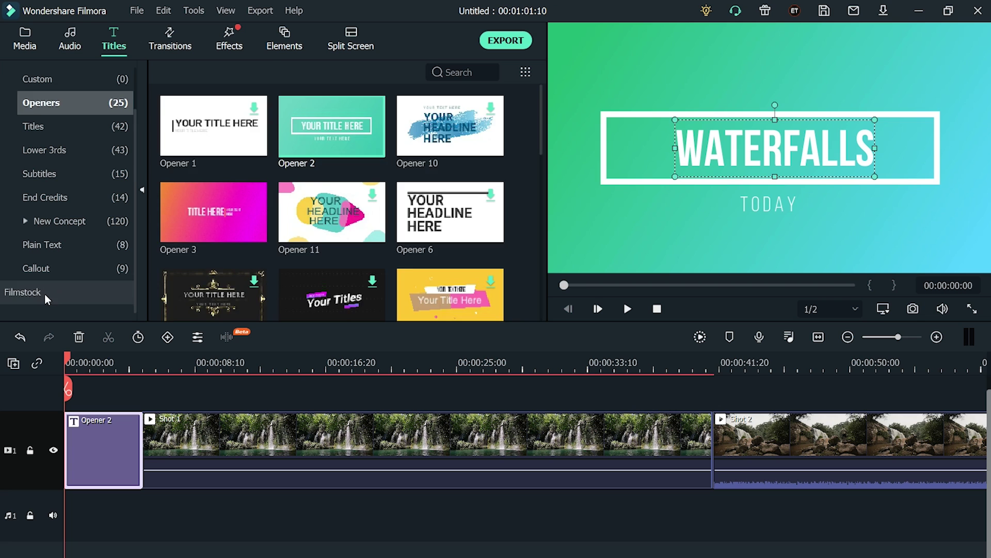
click(45, 294)
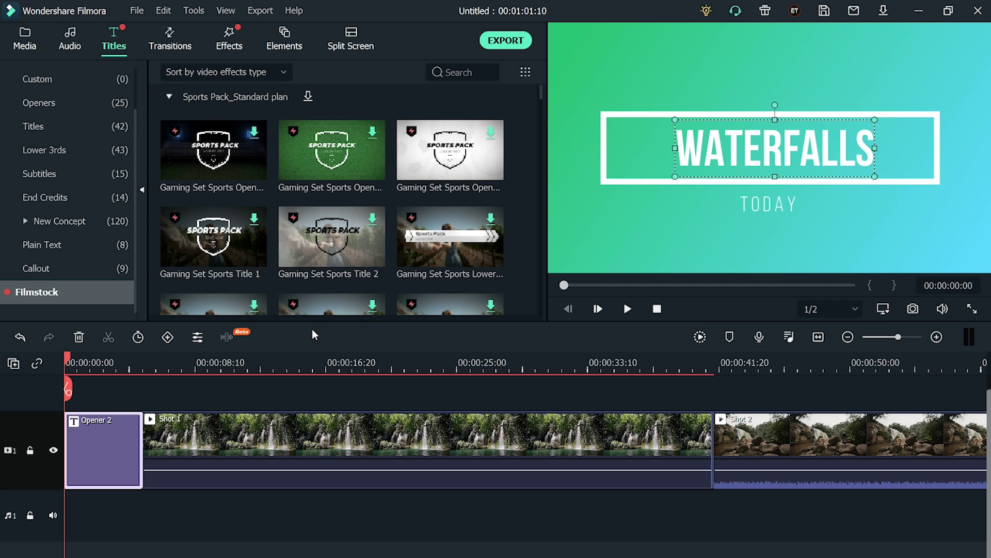
scroll(507, 250, down, 5)
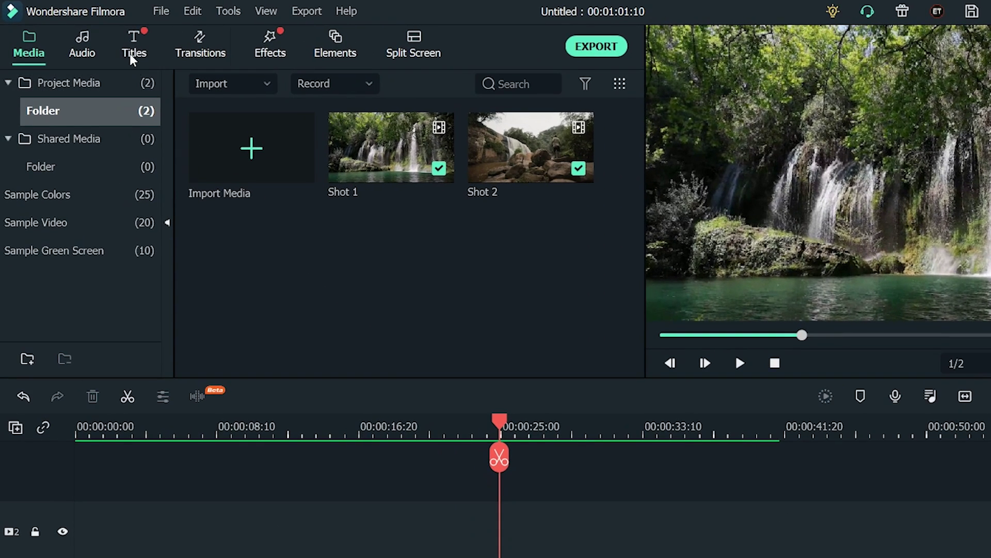
Step: Show the 42 templates of the Titles category in the title library
click(107, 44)
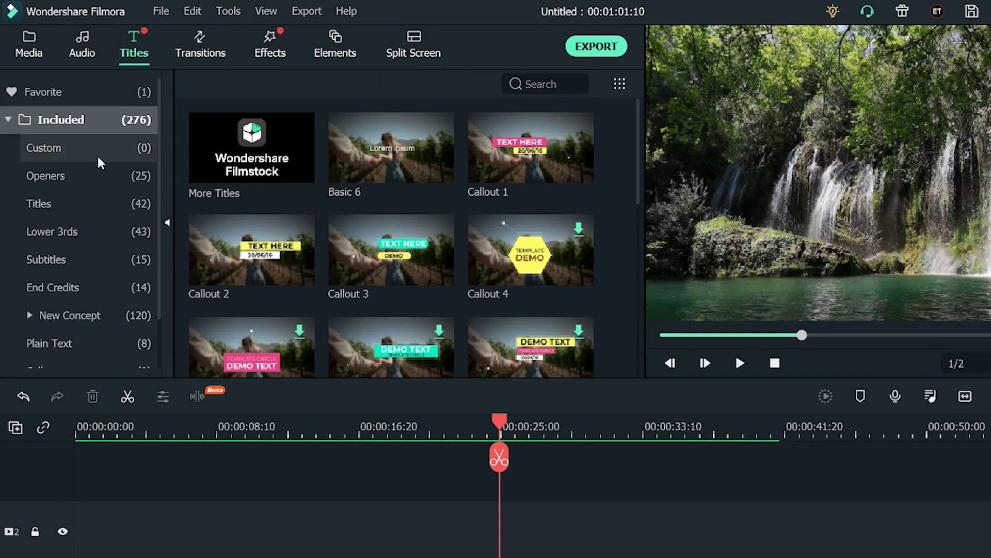
click(89, 206)
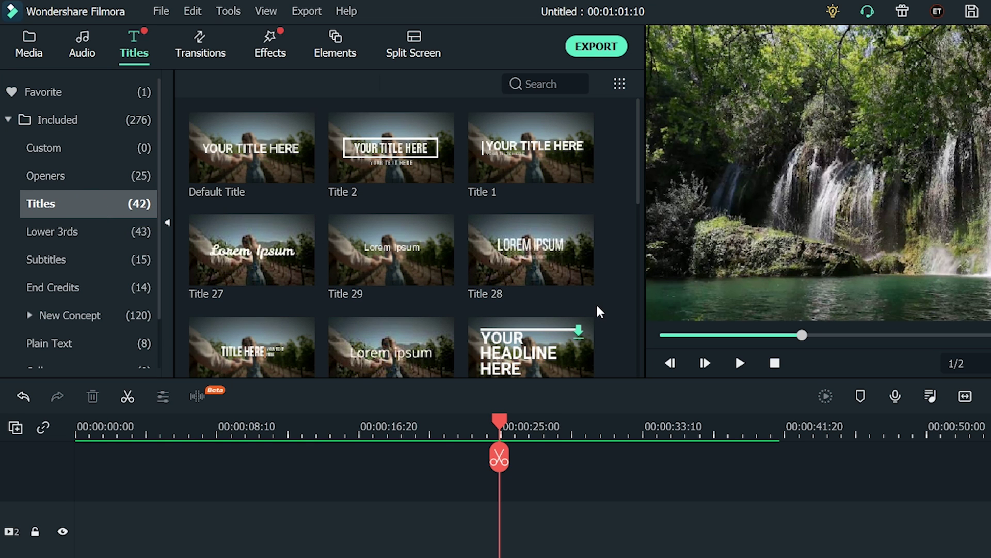
scroll(596, 305, down, 5)
scroll(596, 302, down, 10)
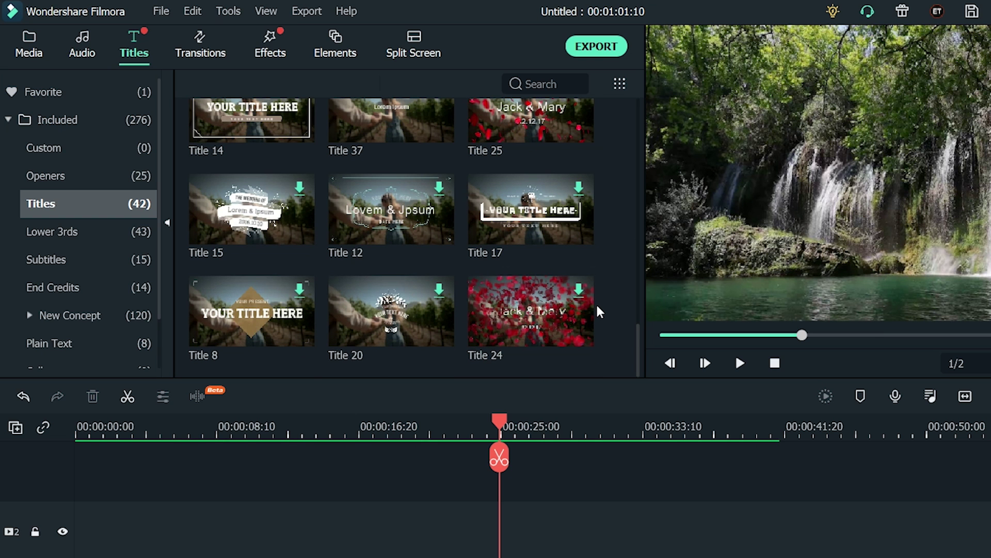
scroll(598, 310, up, 15)
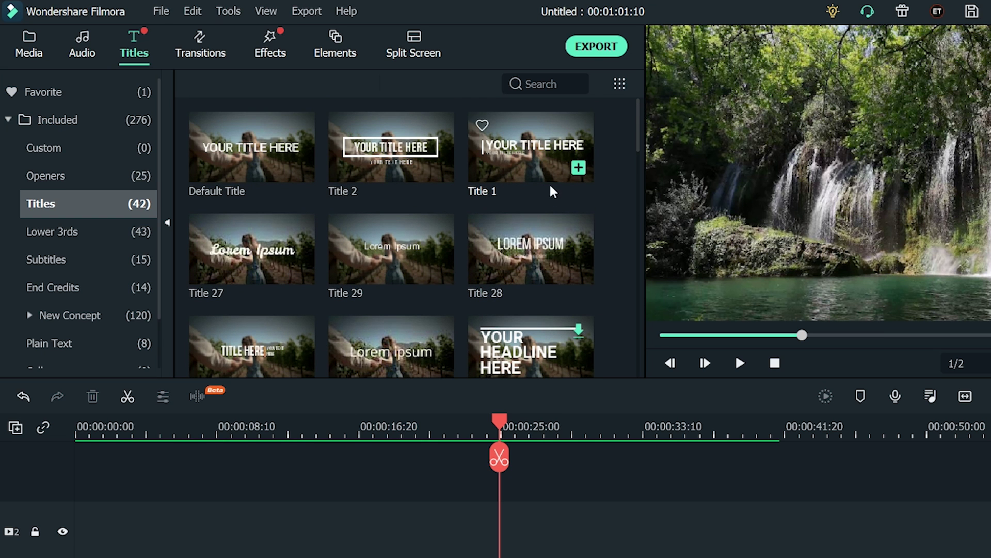
Step: Drop Title 1 on track 2 above Shot 2 and extend it to Shot 2's end
drag(543, 163, 787, 544)
drag(692, 415, 947, 419)
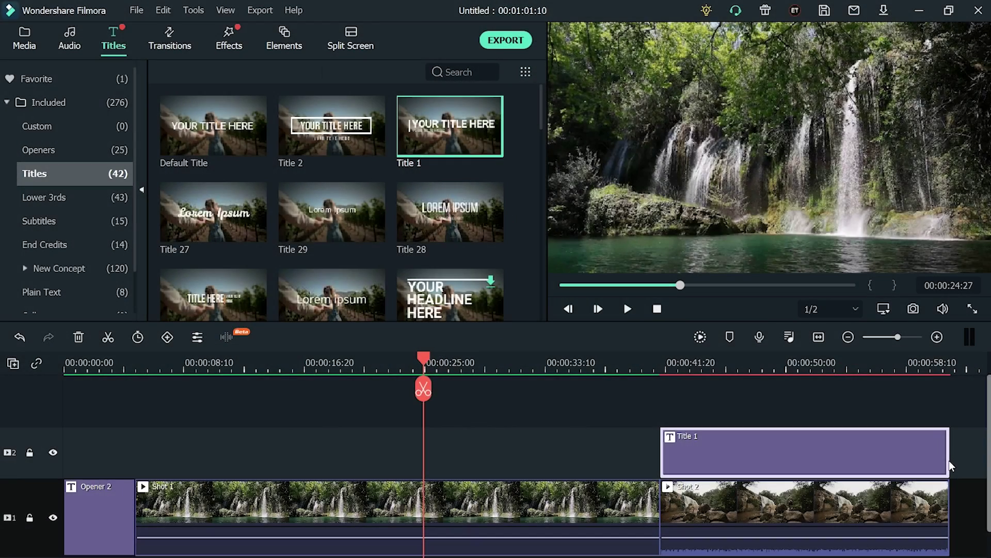
Step: Retype Title 1 as WATERFALLS in Roboto Bold 80 with Evening Time beneath, and apply
double_click(928, 460)
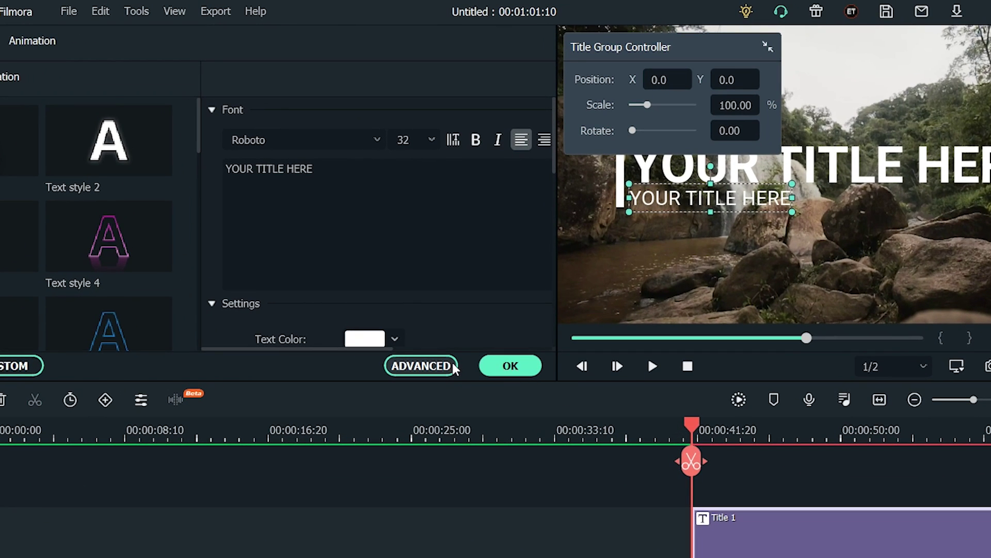
click(452, 366)
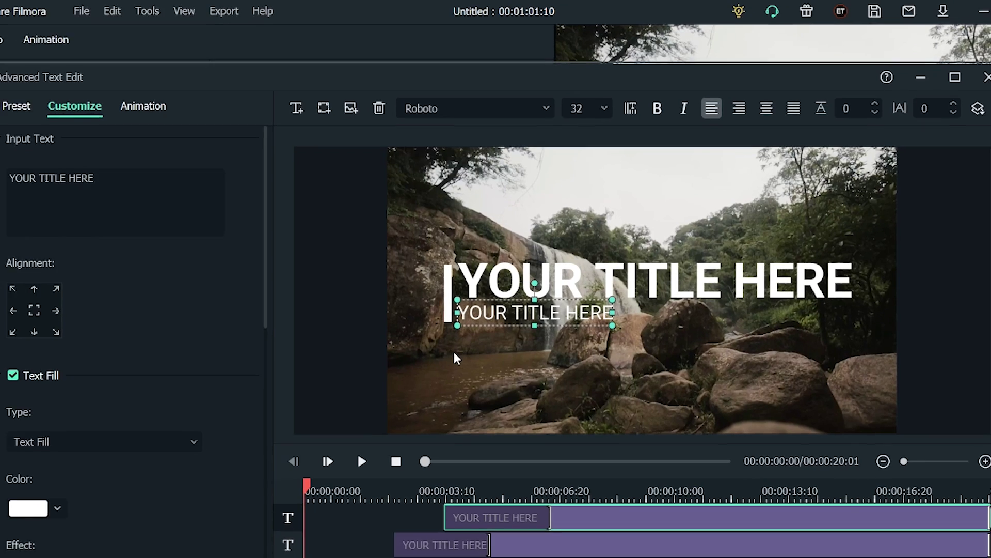
key(ctrl+a)
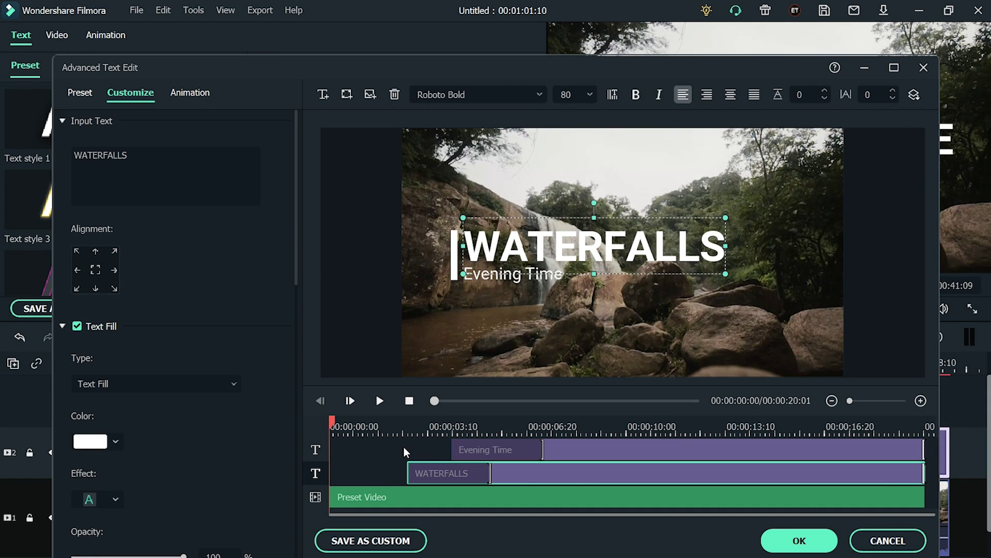
click(405, 452)
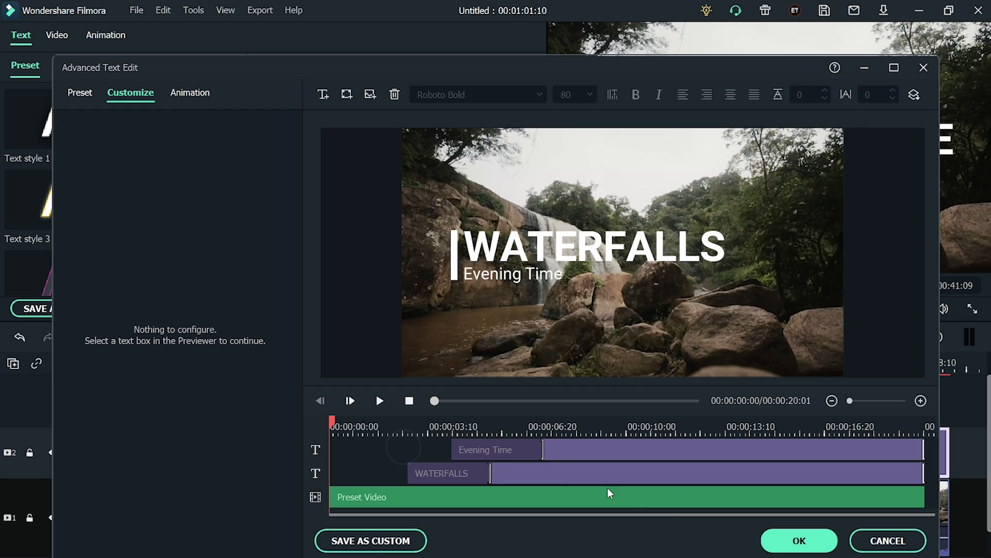
click(775, 542)
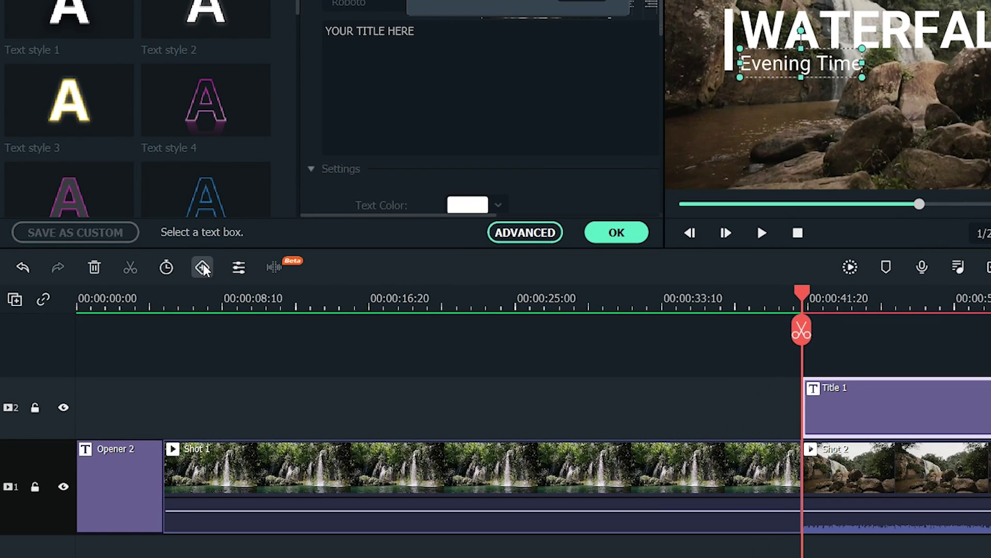
Step: Add a later keyframe to the WATERFALLS title, scaling it to 50% and shifting it left and down
click(202, 267)
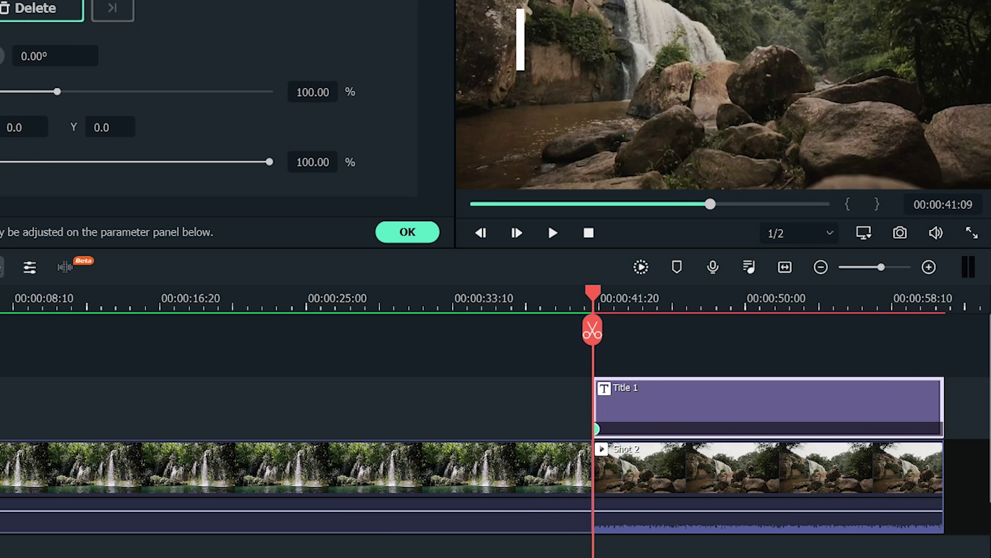
drag(592, 294, 943, 336)
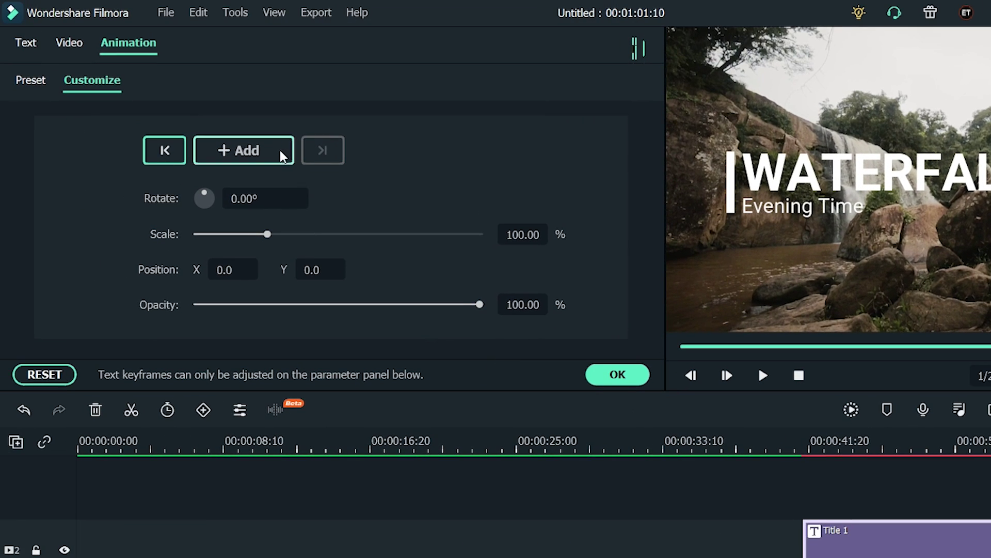
click(268, 152)
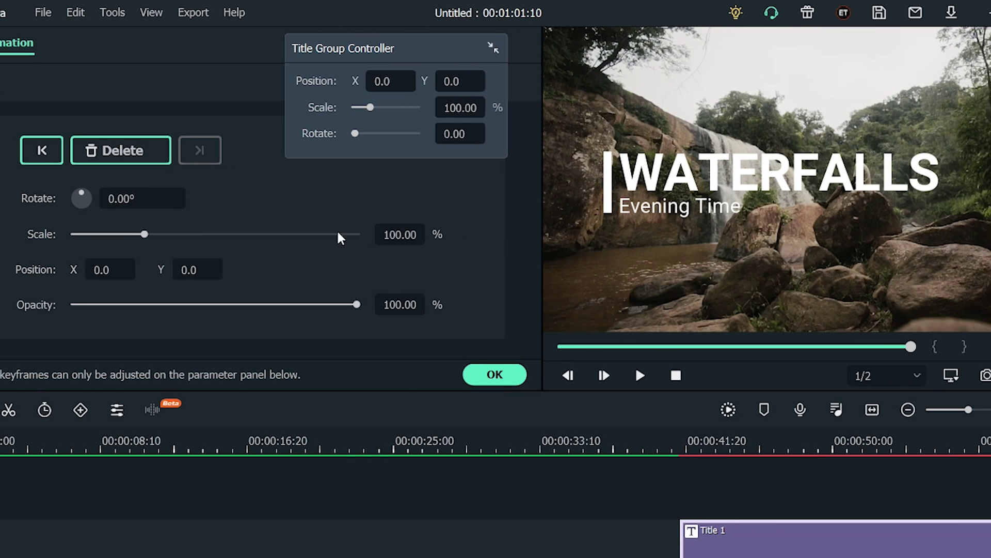
text(50)
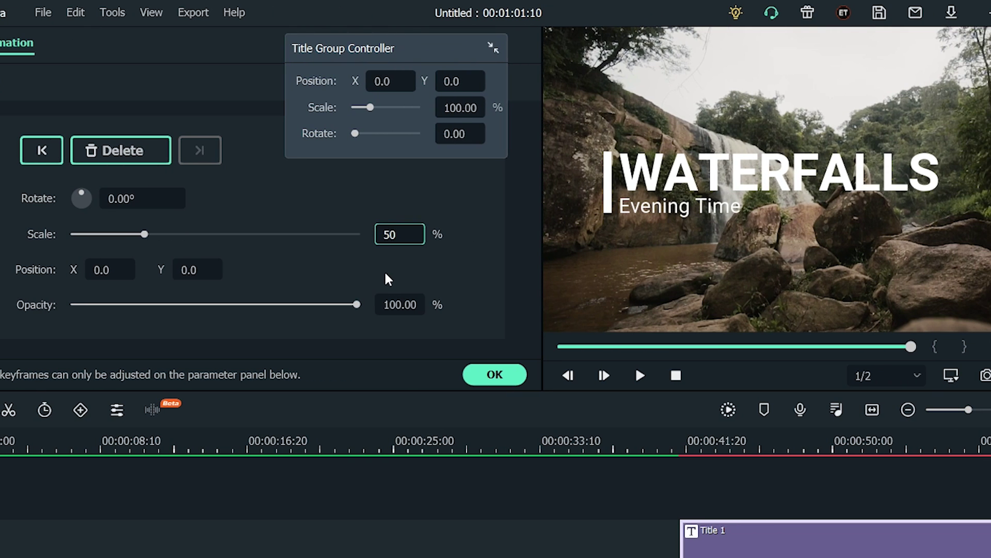
key(Return)
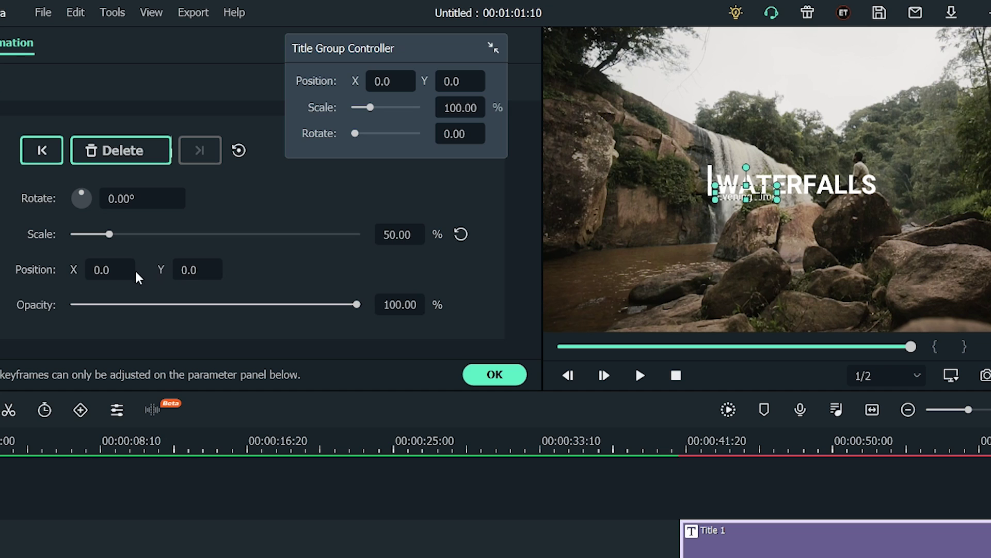
drag(110, 269, 72, 269)
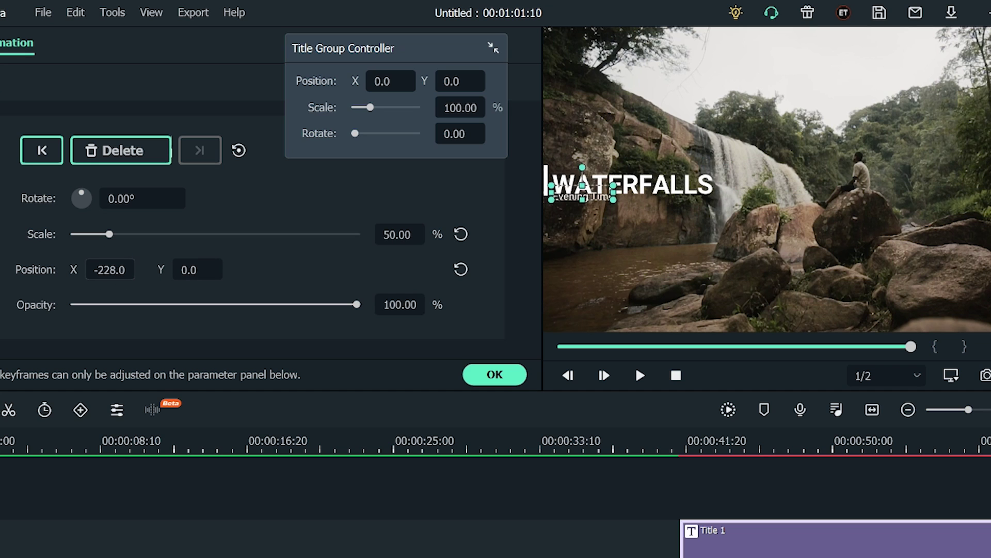
drag(189, 269, 165, 269)
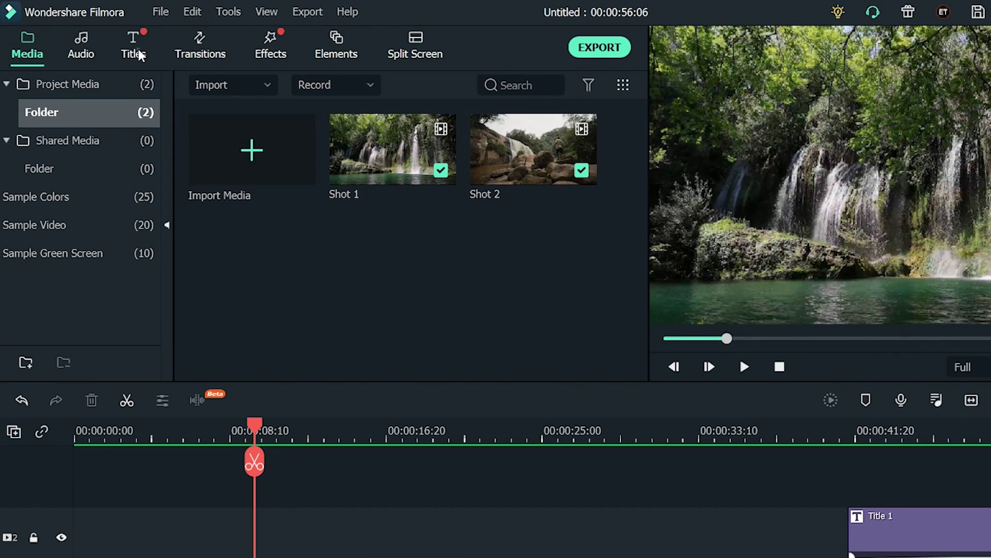
Step: Drag Lower Third 6 from Titles > Lower 3rds onto track 2 above Shot 1
click(134, 52)
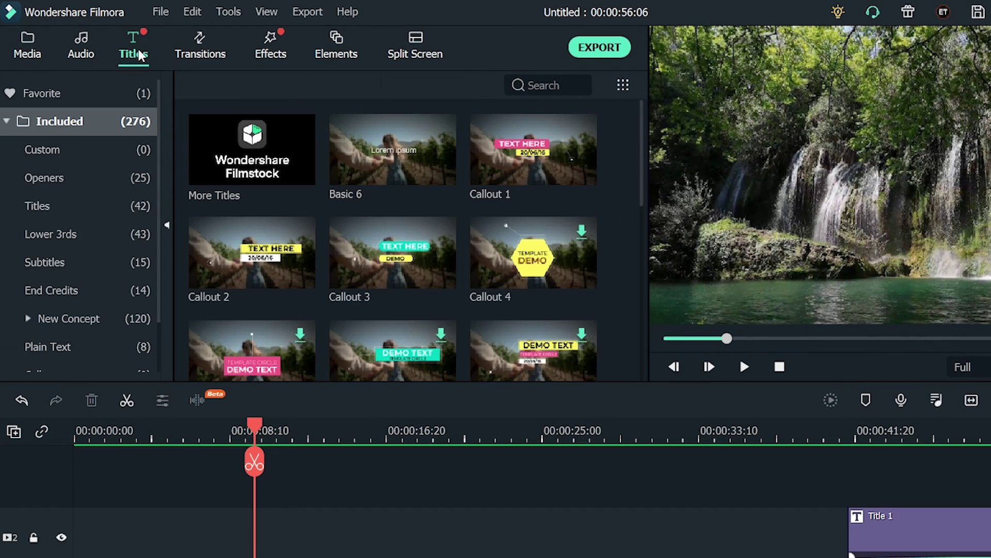
click(100, 236)
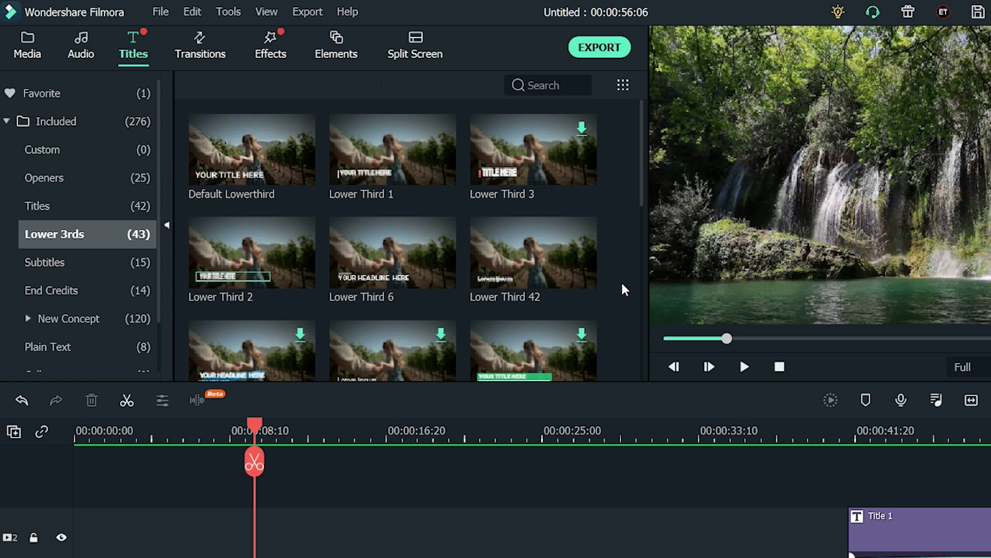
scroll(623, 287, down, 10)
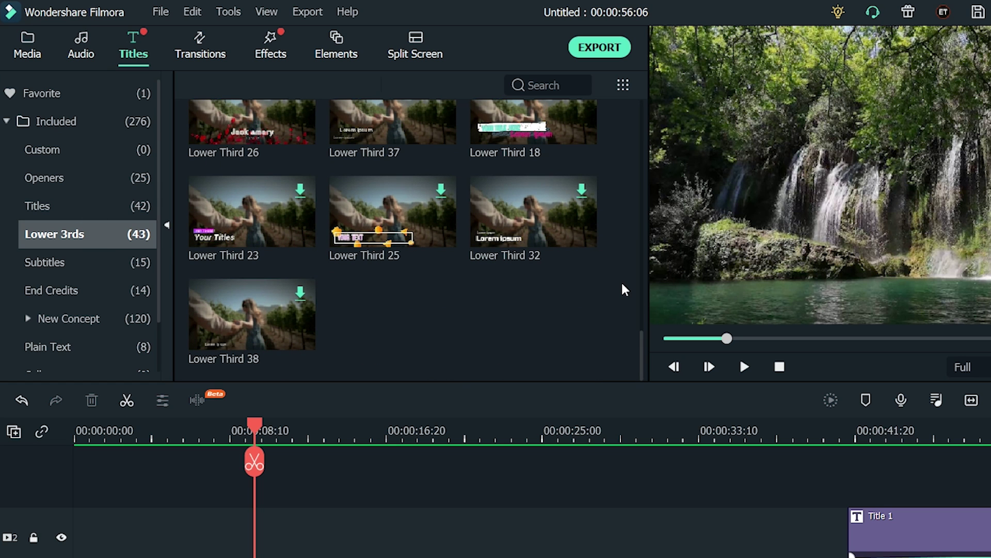
scroll(622, 290, up, 10)
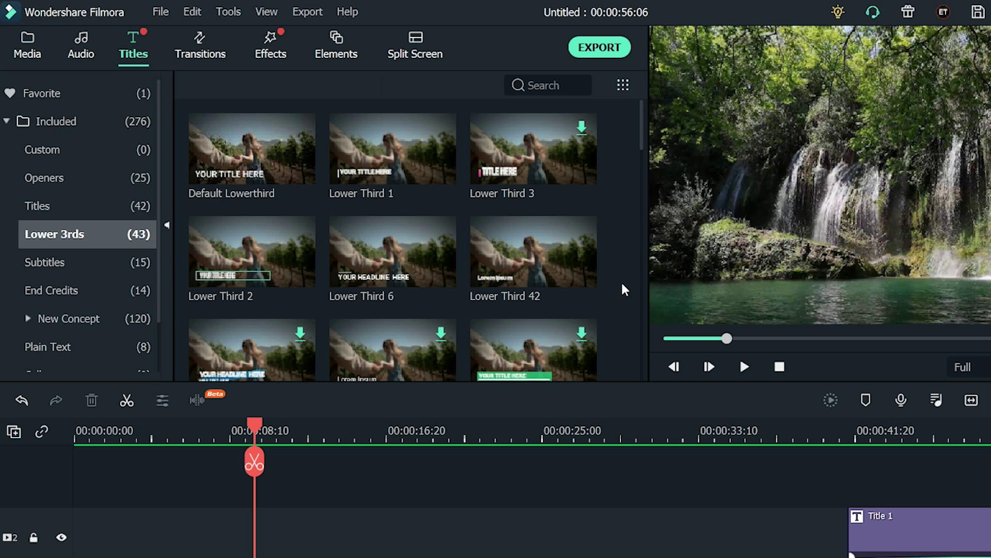
drag(389, 279, 185, 550)
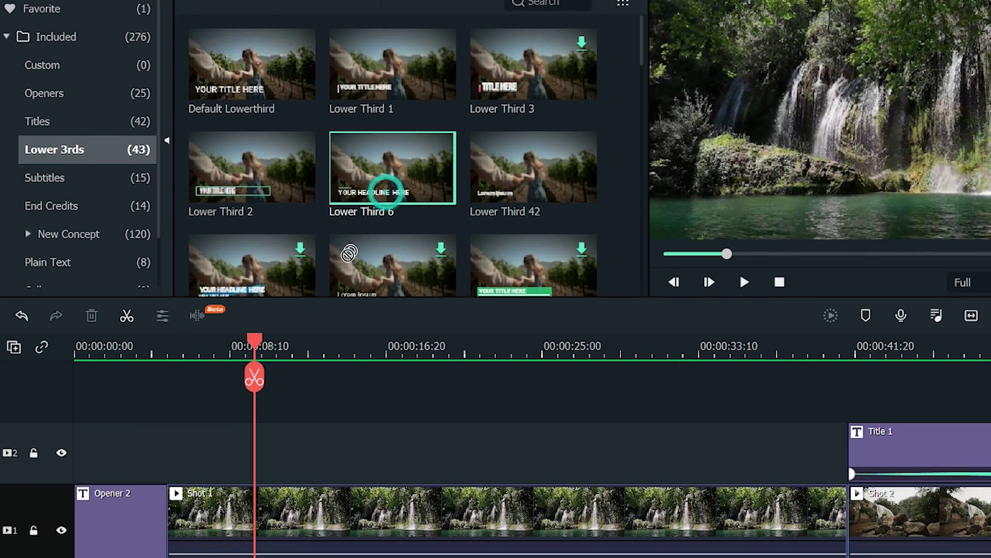
drag(185, 423, 205, 425)
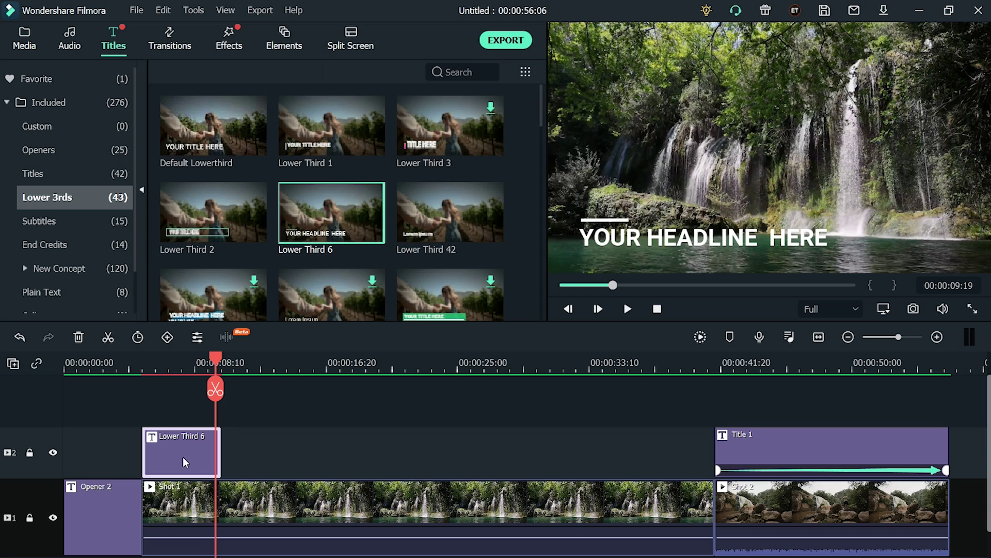
Step: Make the lower third read NATURAL BEAUTY IS HERE, keyframed to 84% at -86, -63, then render preview
double_click(186, 461)
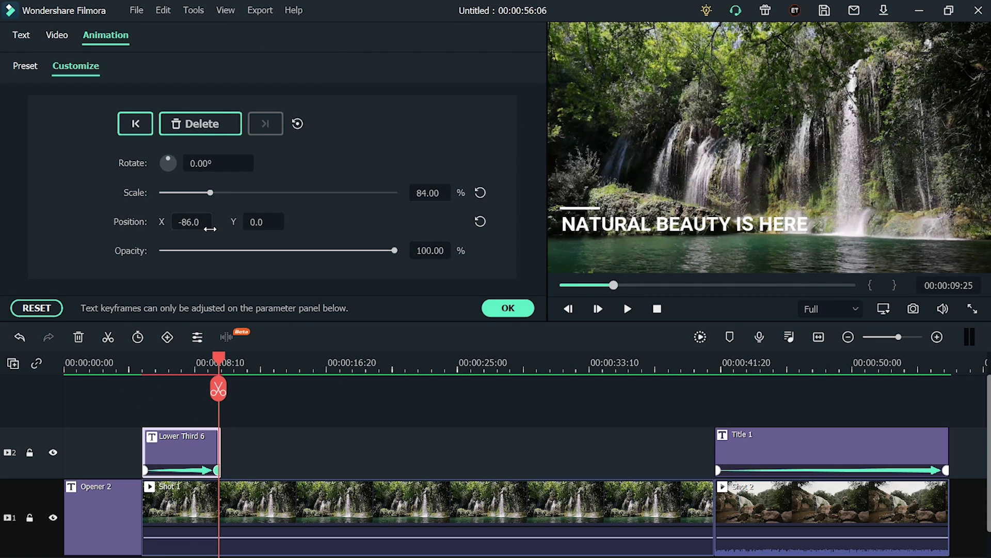
mouse_move(258, 222)
mouse_down()
mouse_move(268, 222)
mouse_move(223, 222)
mouse_move(264, 225)
mouse_up()
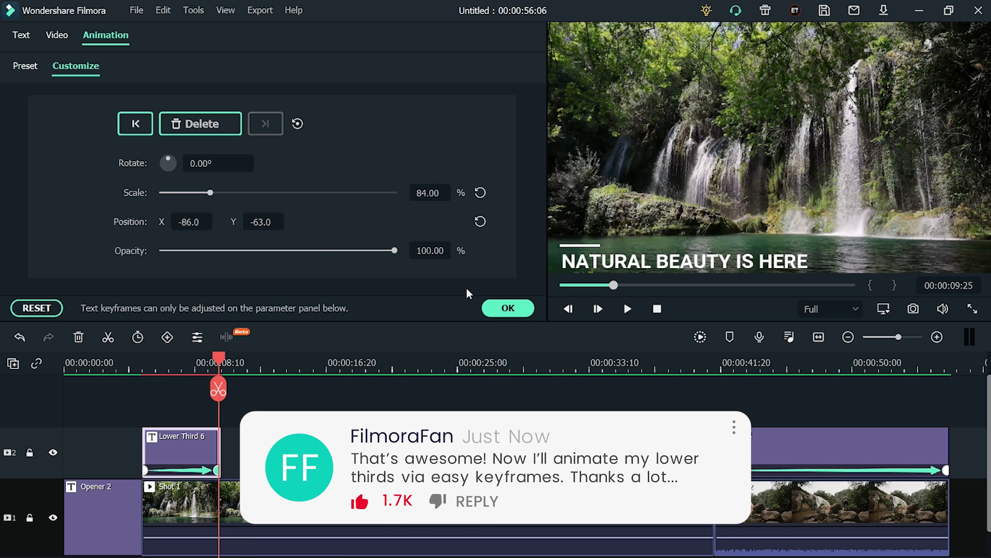
click(509, 308)
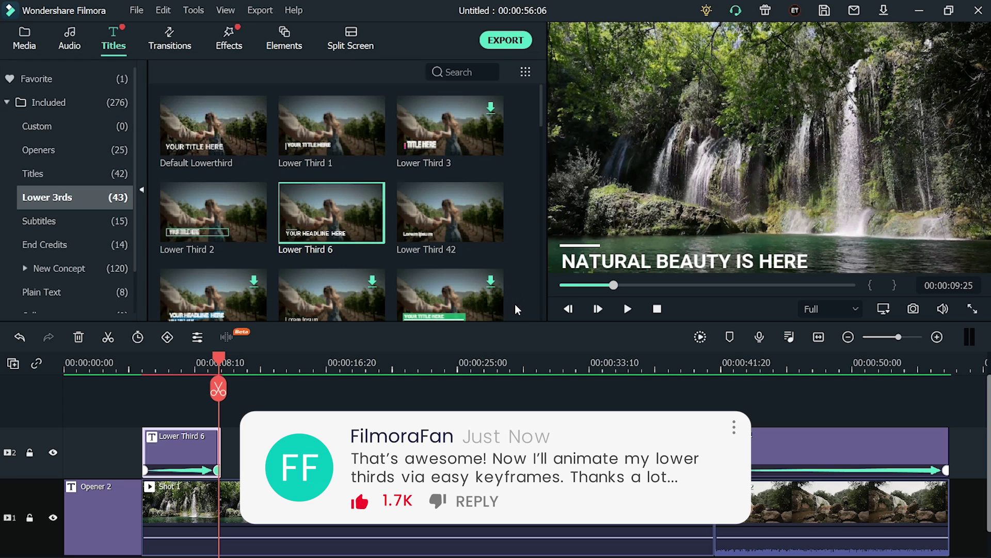
click(700, 337)
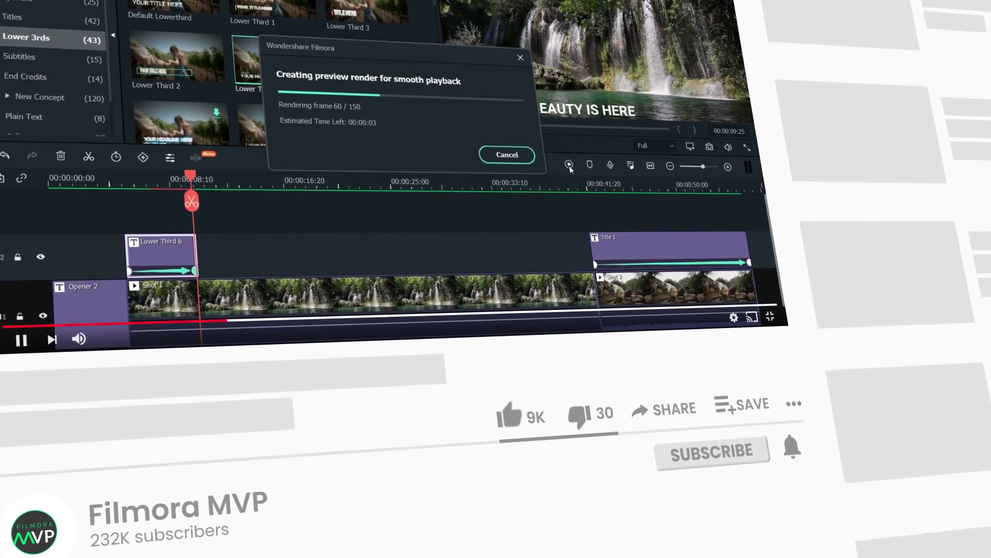